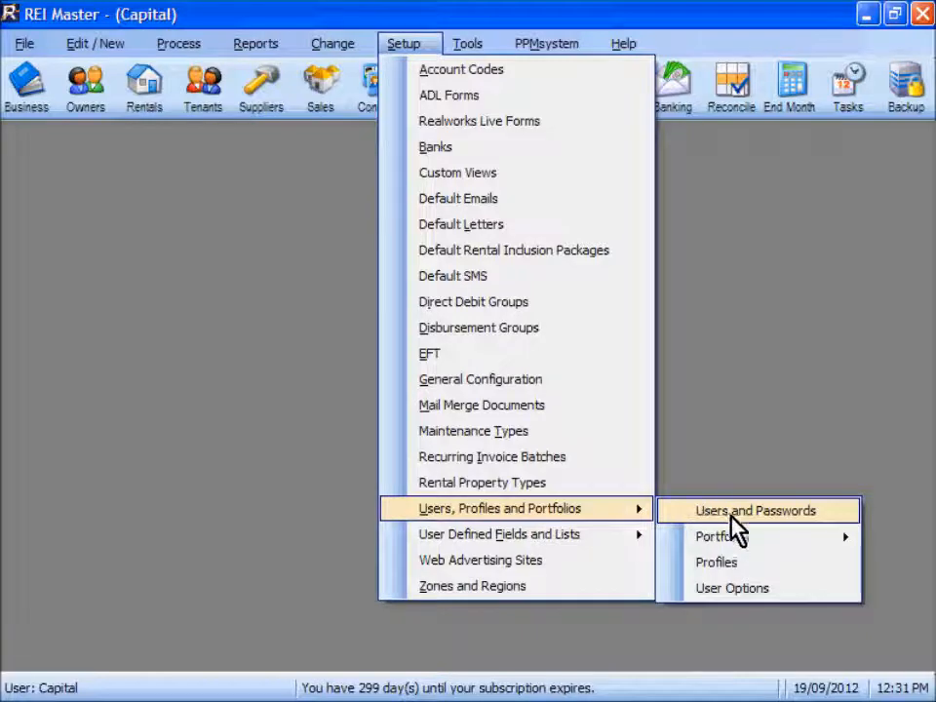
Activate reminders in the user options, review the remind-me intervals for phone calls, and save the settings.
{"action": "left_click", "coordinate": [744, 590]}
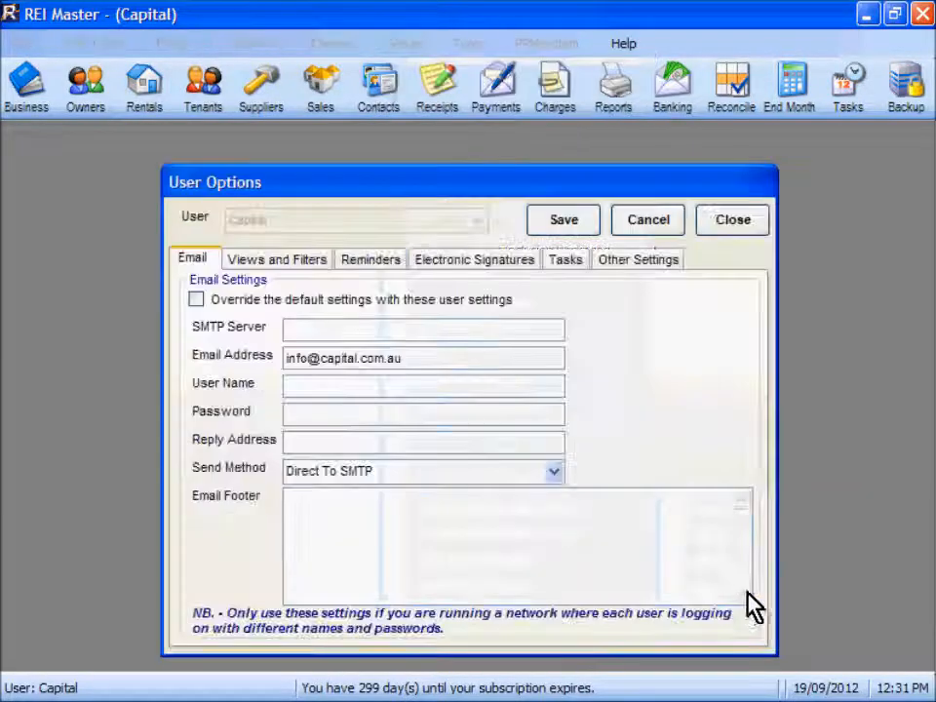
{"action": "left_click", "coordinate": [368, 261]}
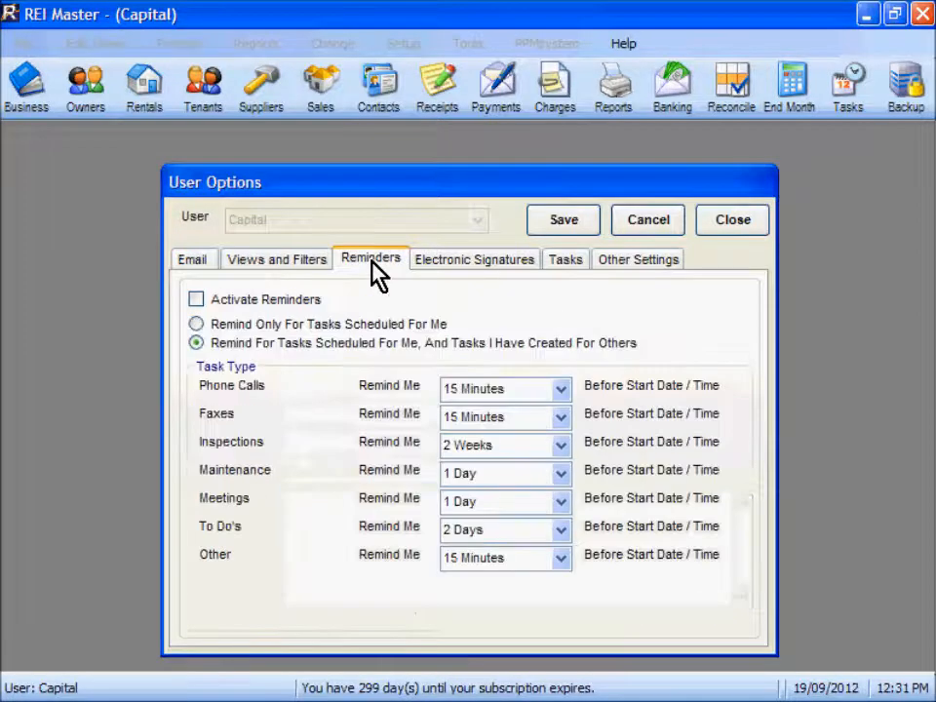
{"action": "left_click", "coordinate": [198, 300]}
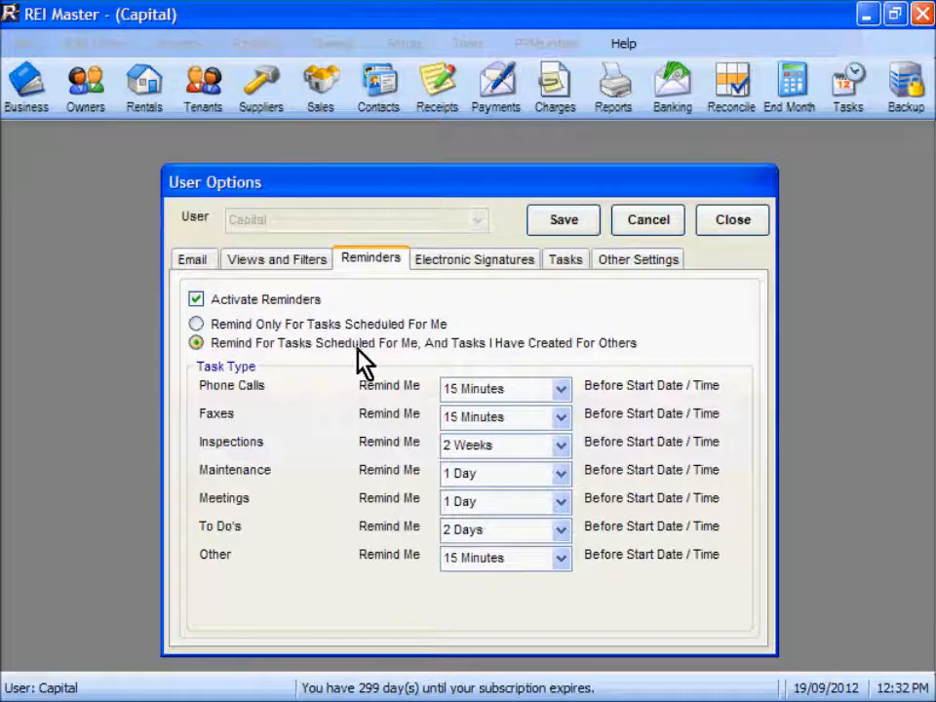
{"action": "left_click", "coordinate": [561, 390]}
{"action": "mouse_move", "coordinate": [558, 450]}
{"action": "left_mouse_down"}
{"action": "mouse_move", "coordinate": [559, 432]}
{"action": "mouse_move", "coordinate": [563, 522]}
{"action": "mouse_move", "coordinate": [568, 456]}
{"action": "left_mouse_up"}
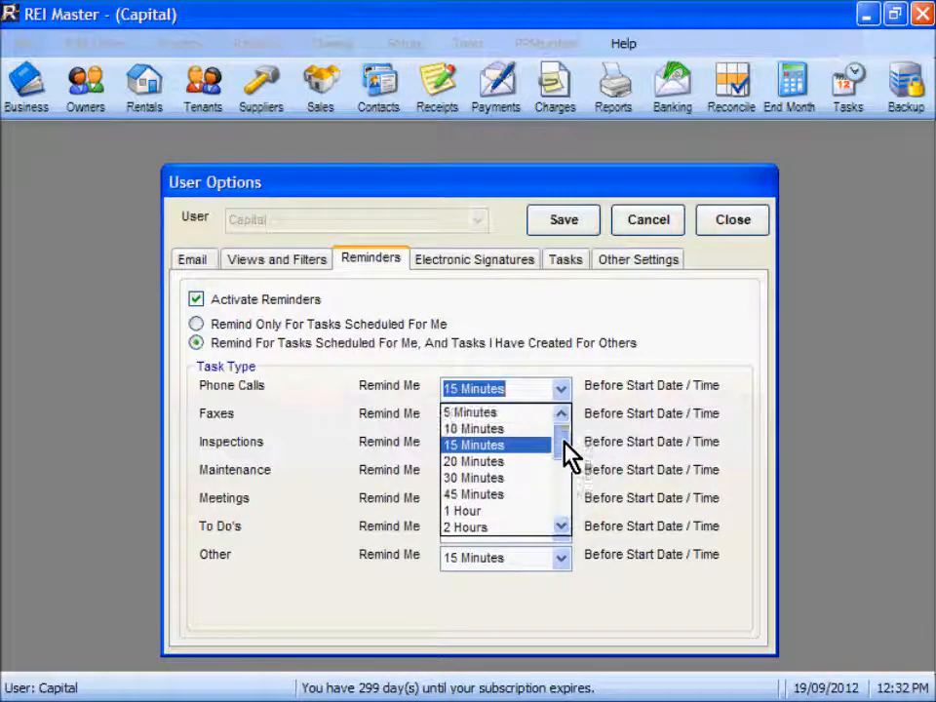
{"action": "left_click", "coordinate": [606, 362]}
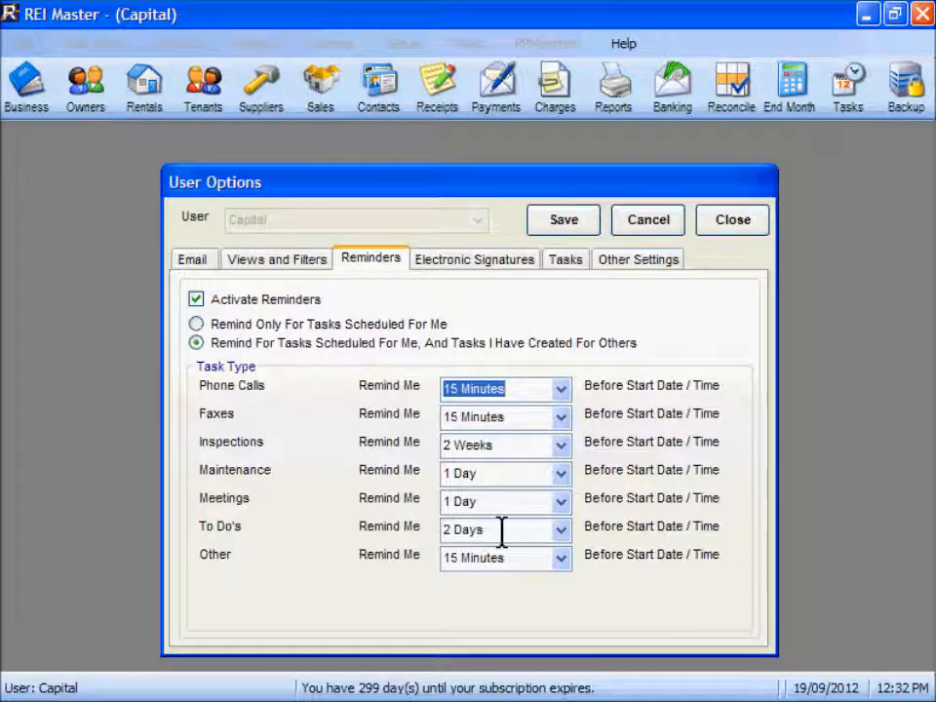
{"action": "left_click", "coordinate": [572, 223]}
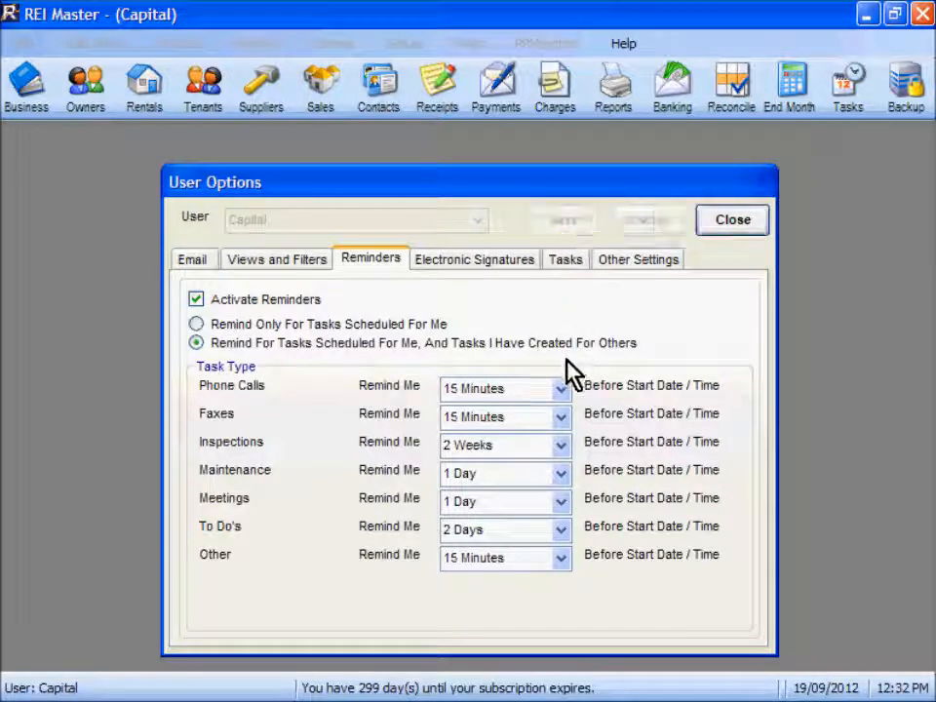
{"action": "left_click", "coordinate": [734, 230]}
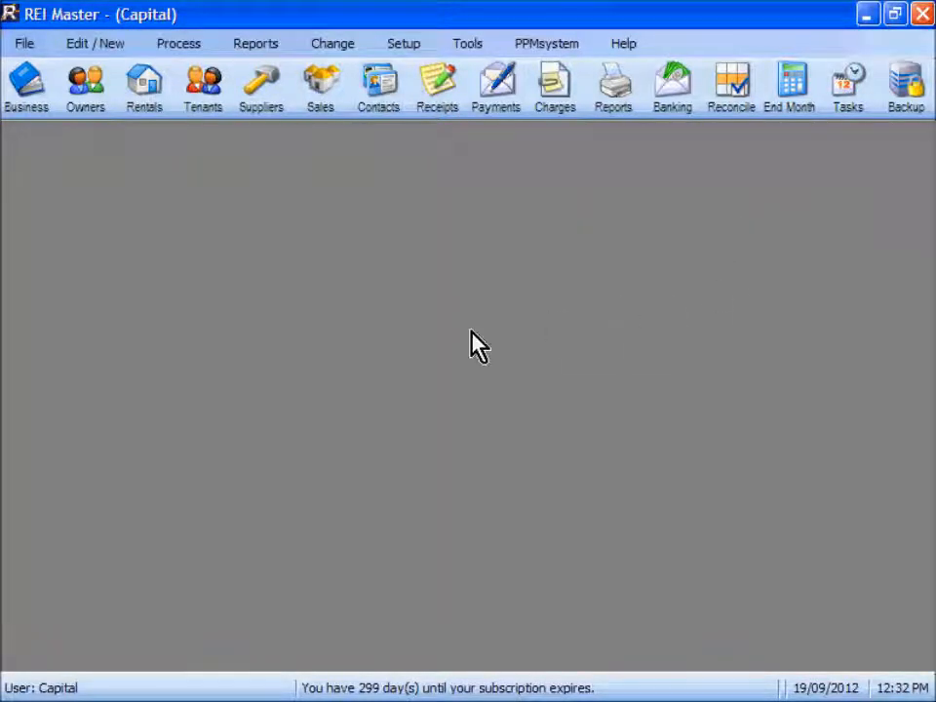
Open the first tenant's record from the tenant list and show its tasks and notes.
{"action": "left_click", "coordinate": [215, 108]}
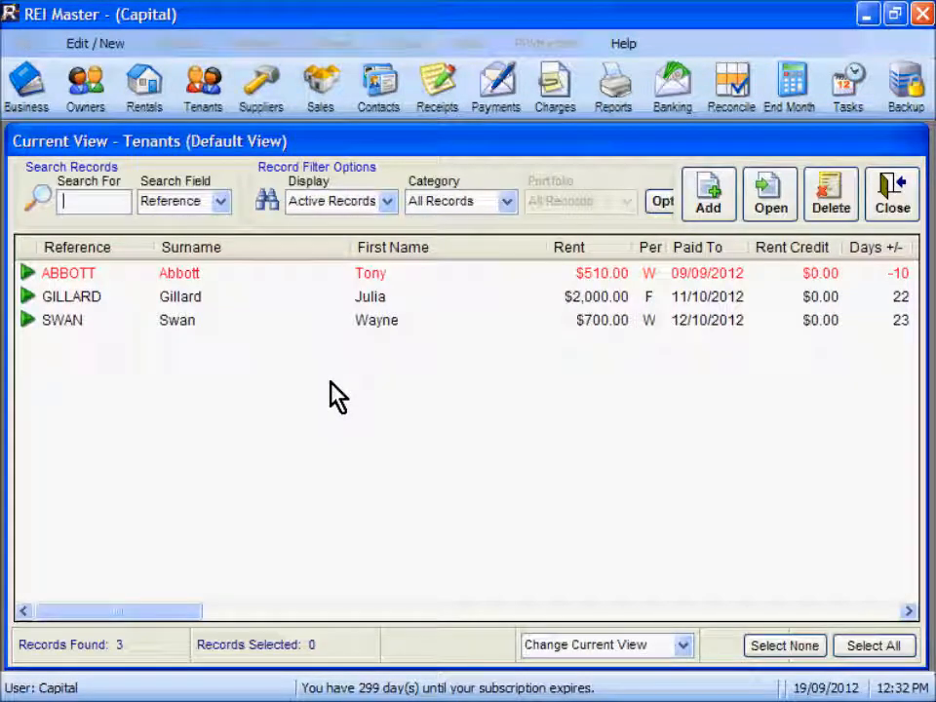
{"action": "double_click", "coordinate": [183, 274]}
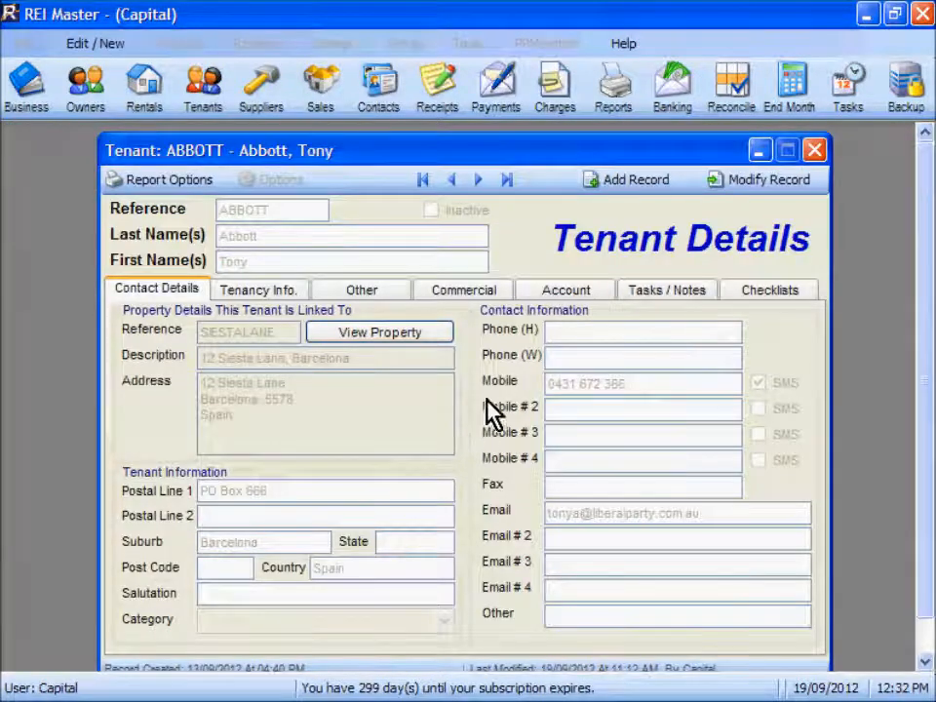
{"action": "left_click", "coordinate": [686, 305]}
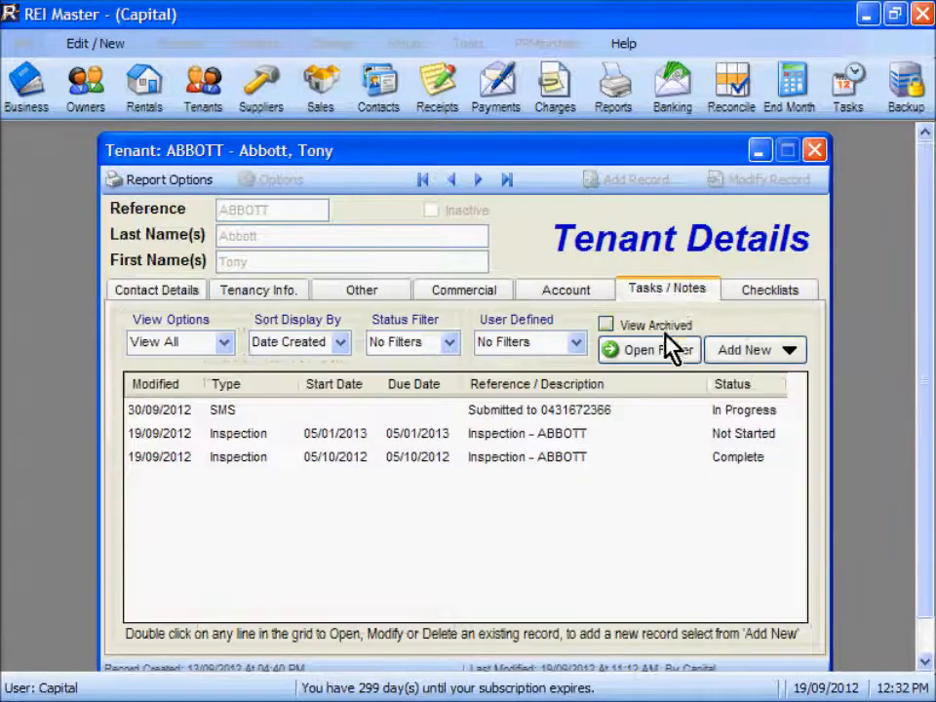
{"action": "left_click", "coordinate": [762, 350]}
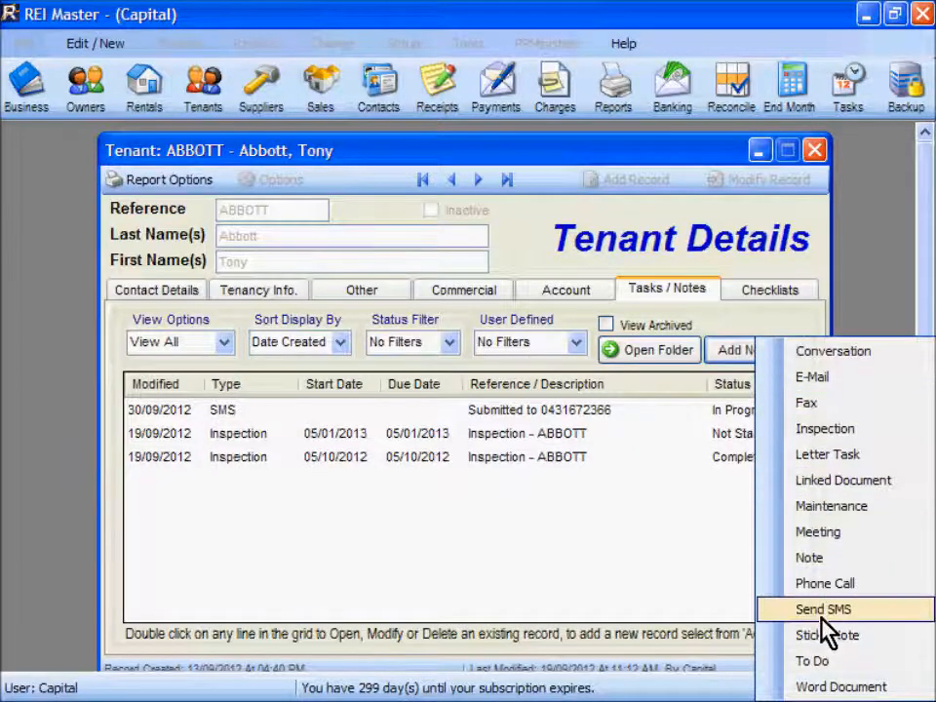
{"action": "left_click", "coordinate": [819, 663]}
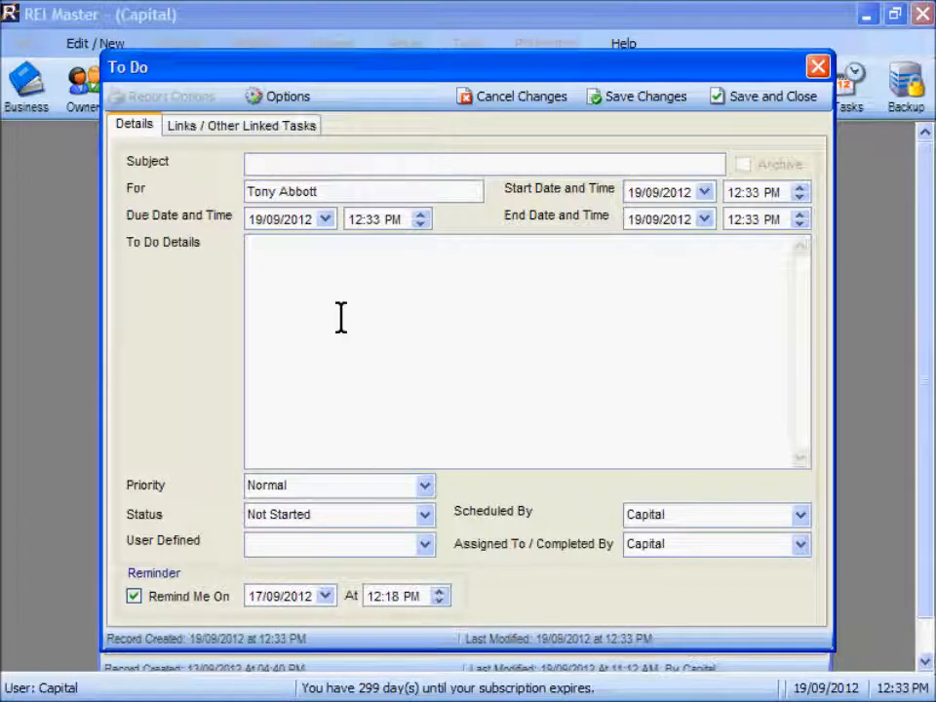
{"action": "left_click", "coordinate": [325, 219]}
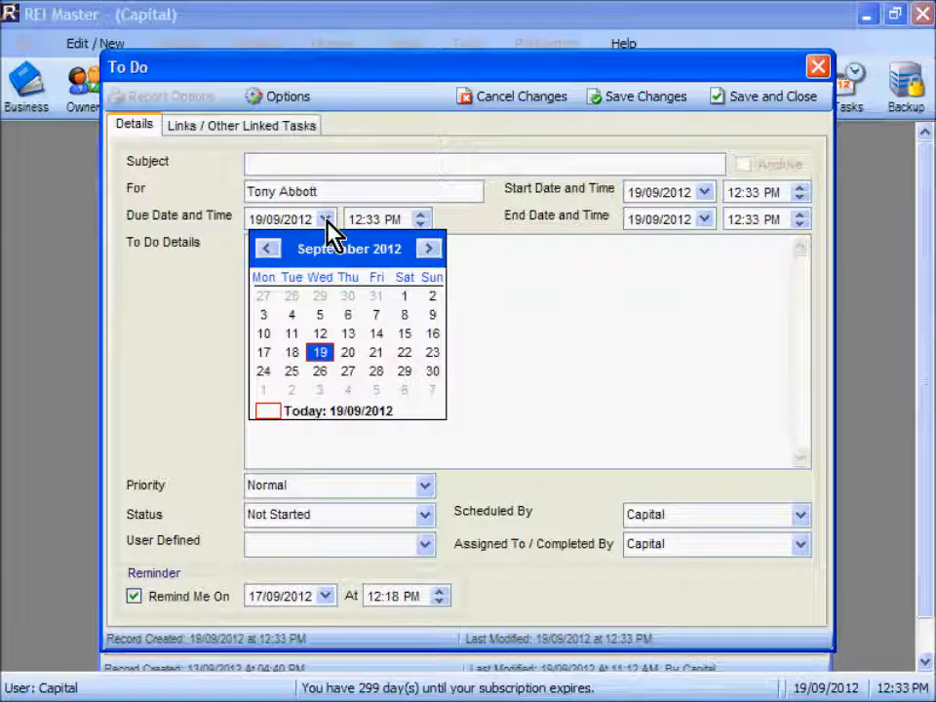
{"action": "left_click", "coordinate": [290, 371]}
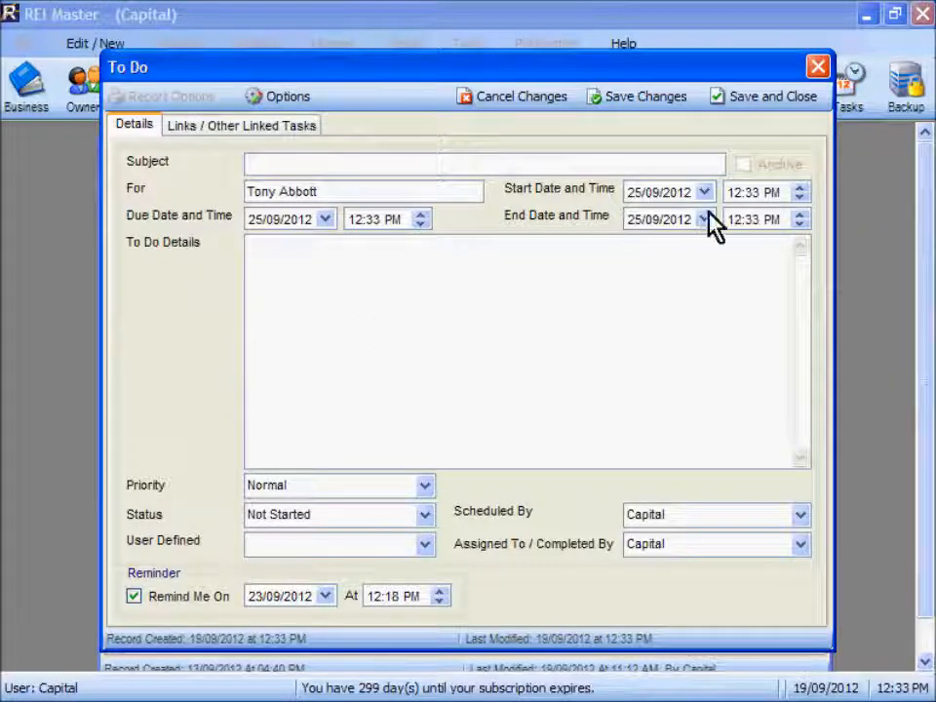
{"action": "left_click", "coordinate": [535, 110]}
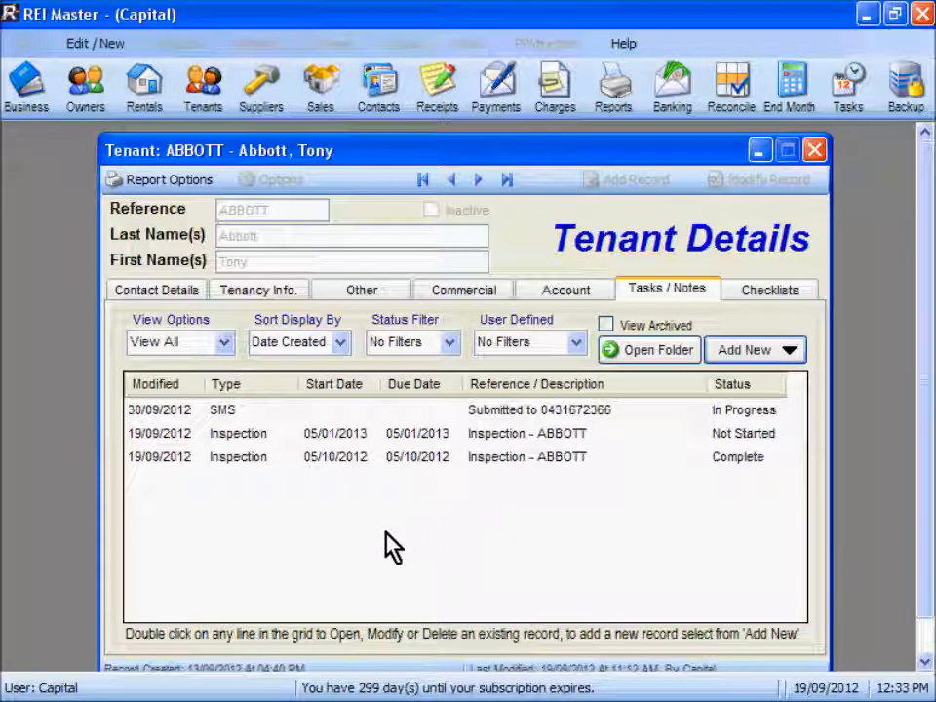
Go to the second tenant's record, turn on the reminder for the inspection due 02/10/2012, and save it.
{"action": "left_click", "coordinate": [450, 179]}
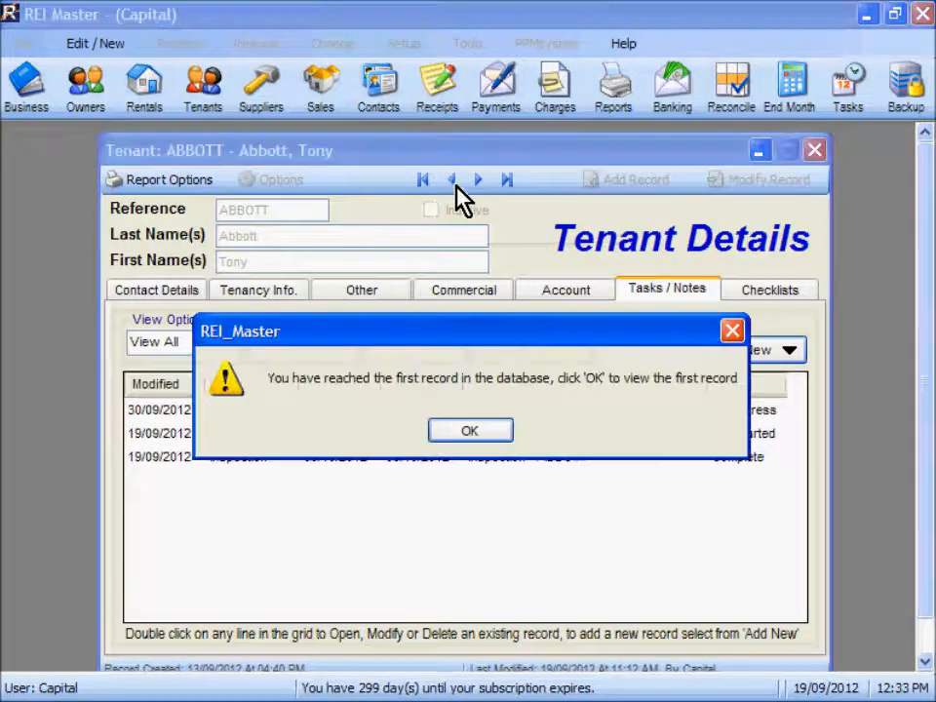
{"action": "left_click", "coordinate": [470, 429]}
{"action": "left_click", "coordinate": [478, 179]}
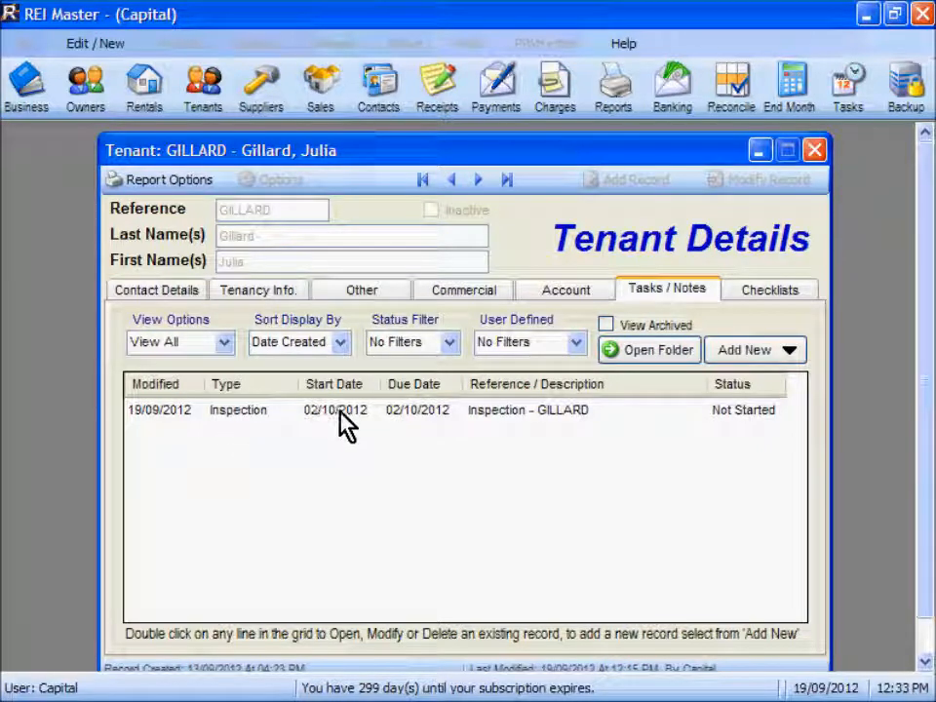
{"action": "left_click", "coordinate": [400, 410]}
{"action": "double_click", "coordinate": [424, 432]}
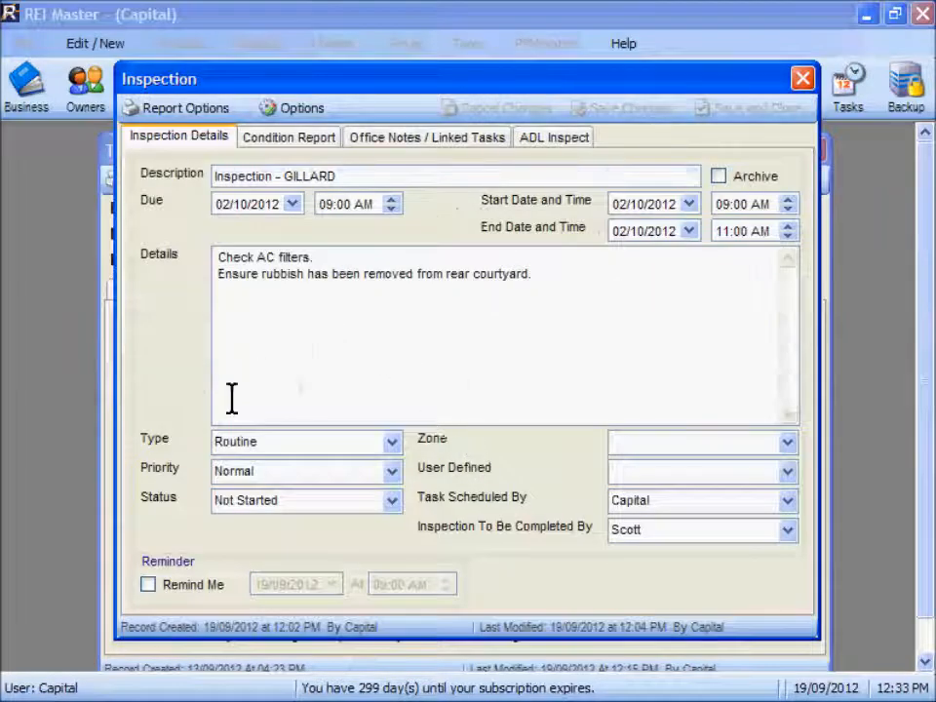
{"action": "left_click", "coordinate": [148, 585]}
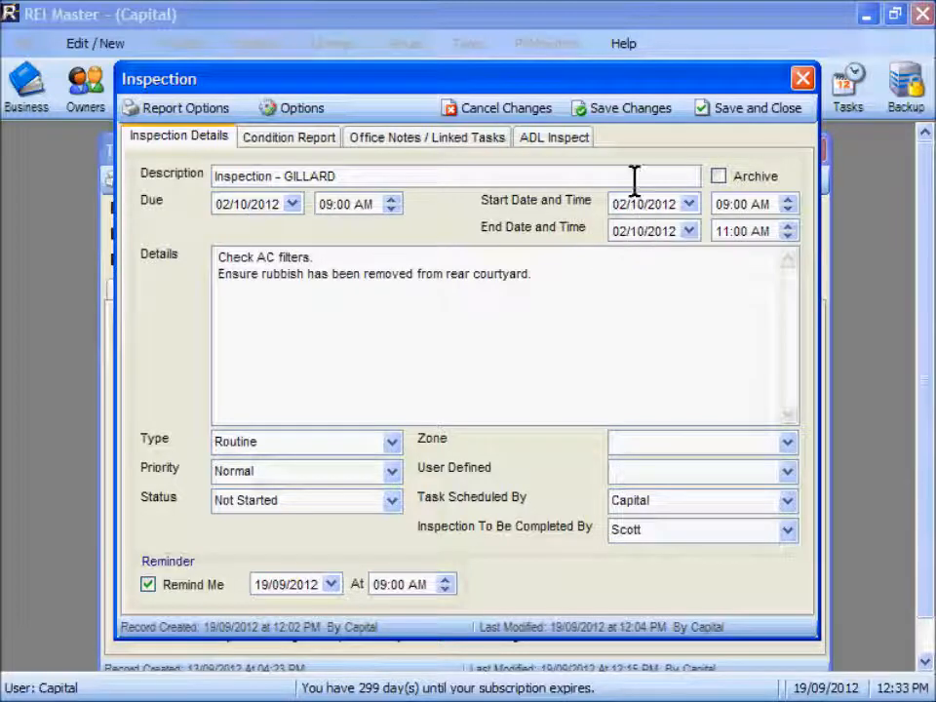
{"action": "left_click", "coordinate": [763, 127]}
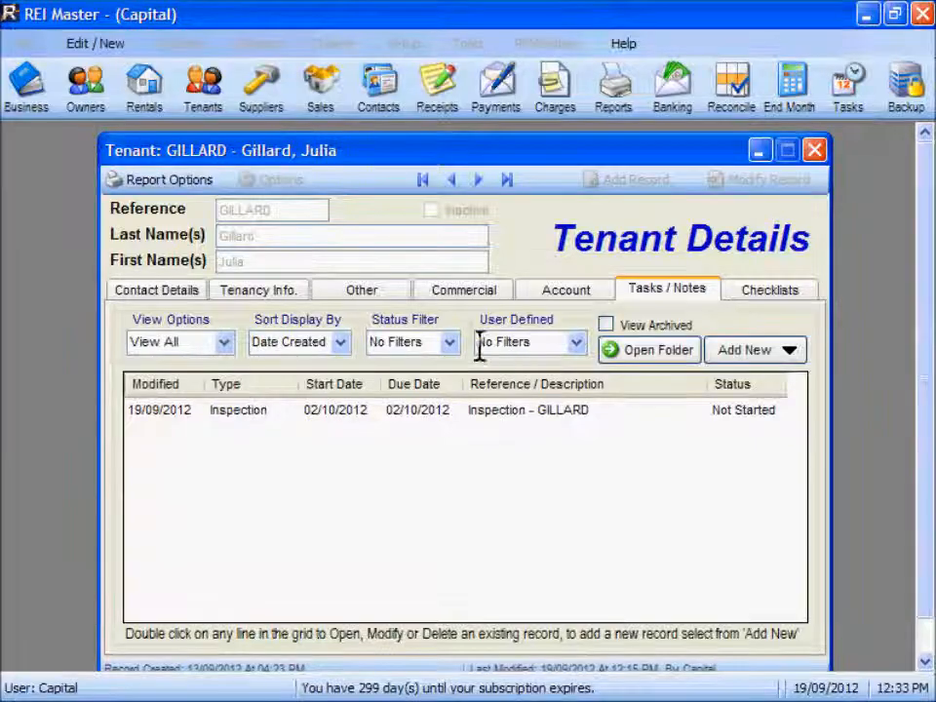
Turn on the reminder for the next tenant's inspection due 04/10/2012, save it, and close the tenant record and list.
{"action": "left_click", "coordinate": [477, 180]}
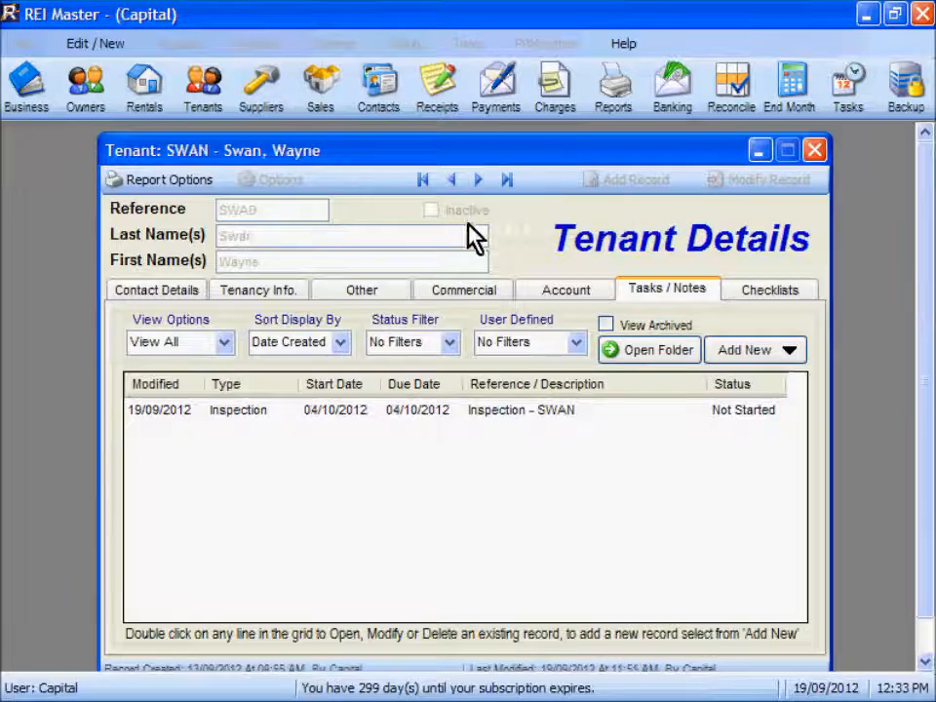
{"action": "left_click", "coordinate": [419, 413]}
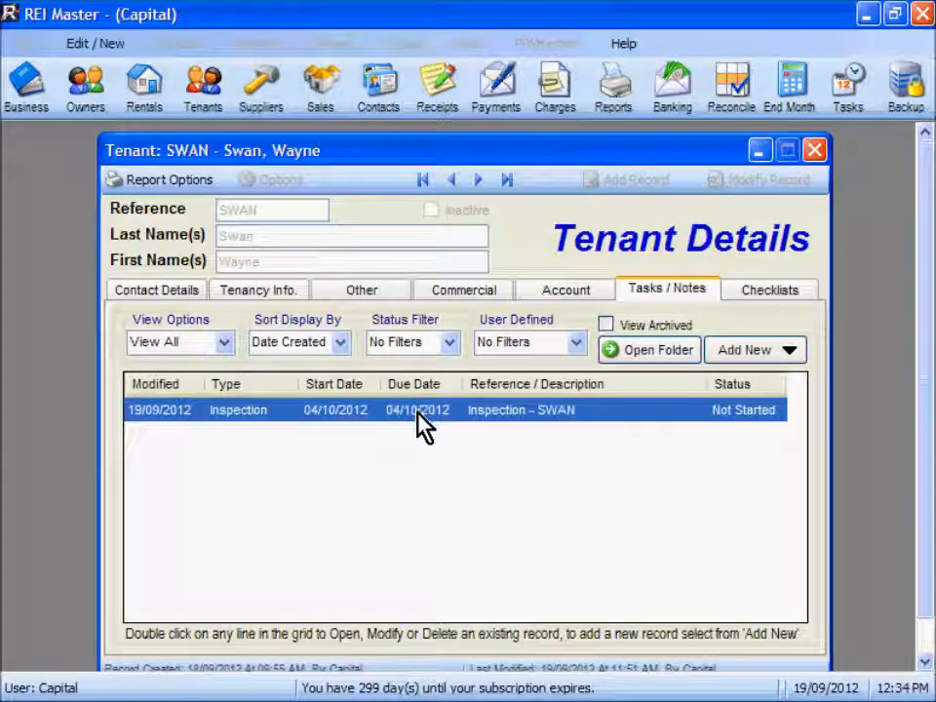
{"action": "double_click", "coordinate": [419, 413]}
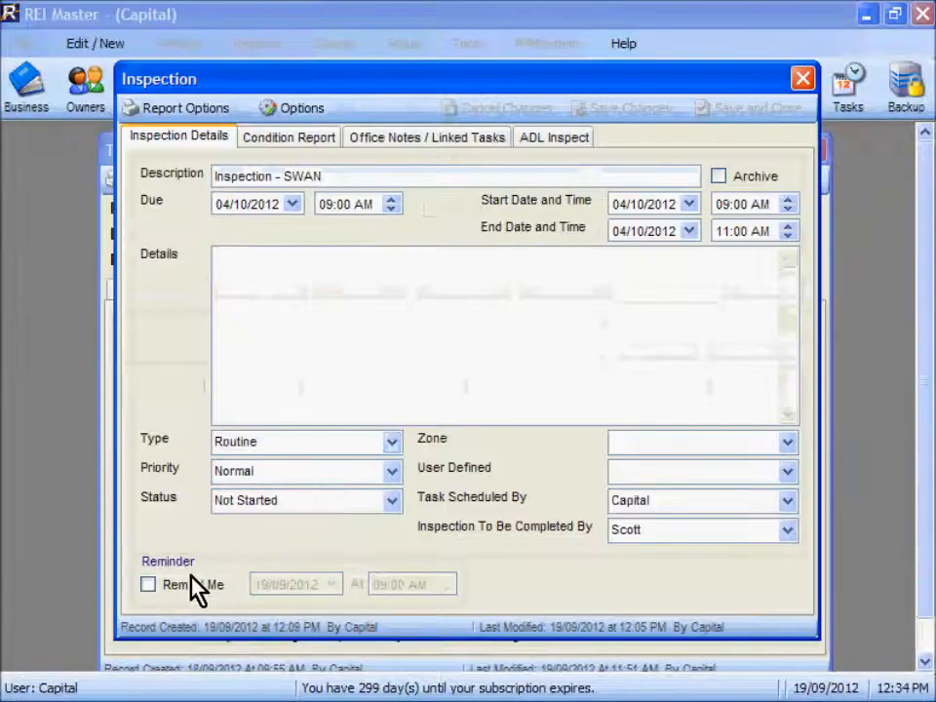
{"action": "left_click", "coordinate": [146, 586]}
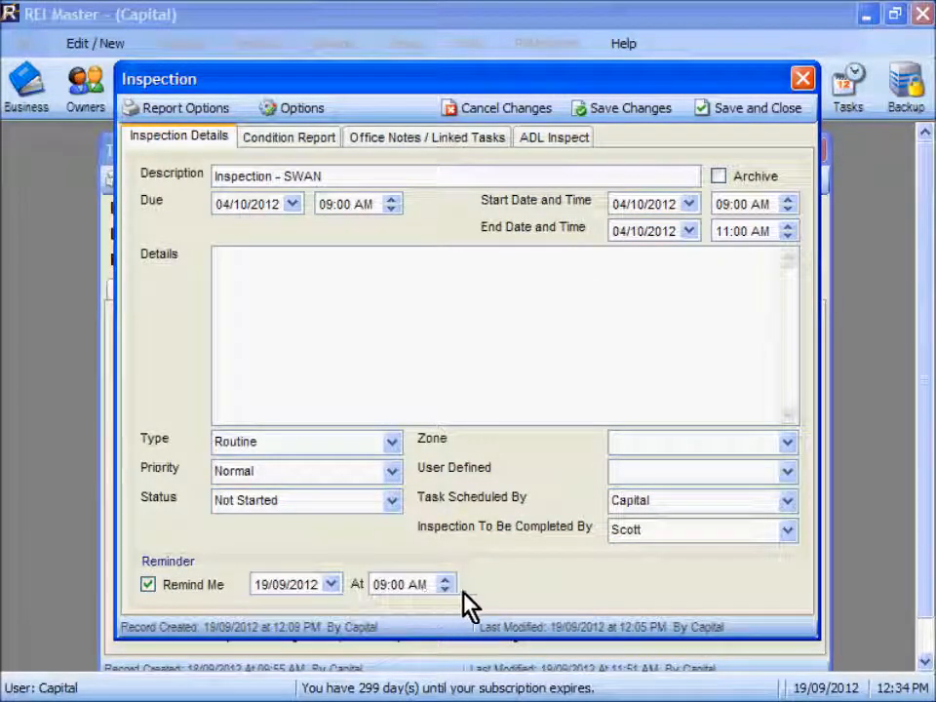
{"action": "left_click", "coordinate": [729, 108]}
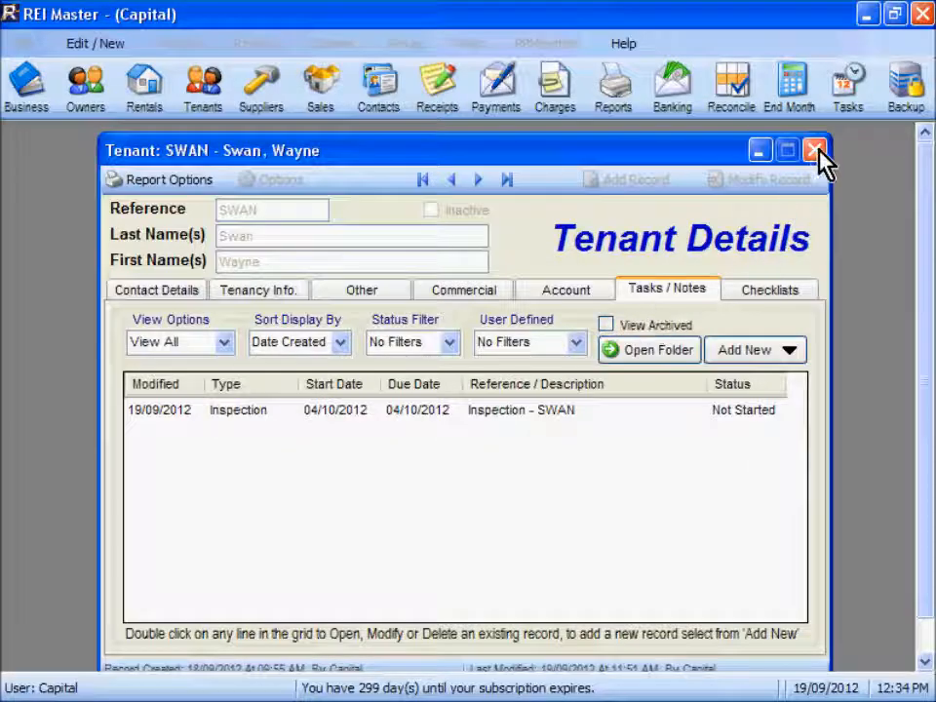
{"action": "left_click", "coordinate": [815, 151]}
{"action": "left_click", "coordinate": [896, 204]}
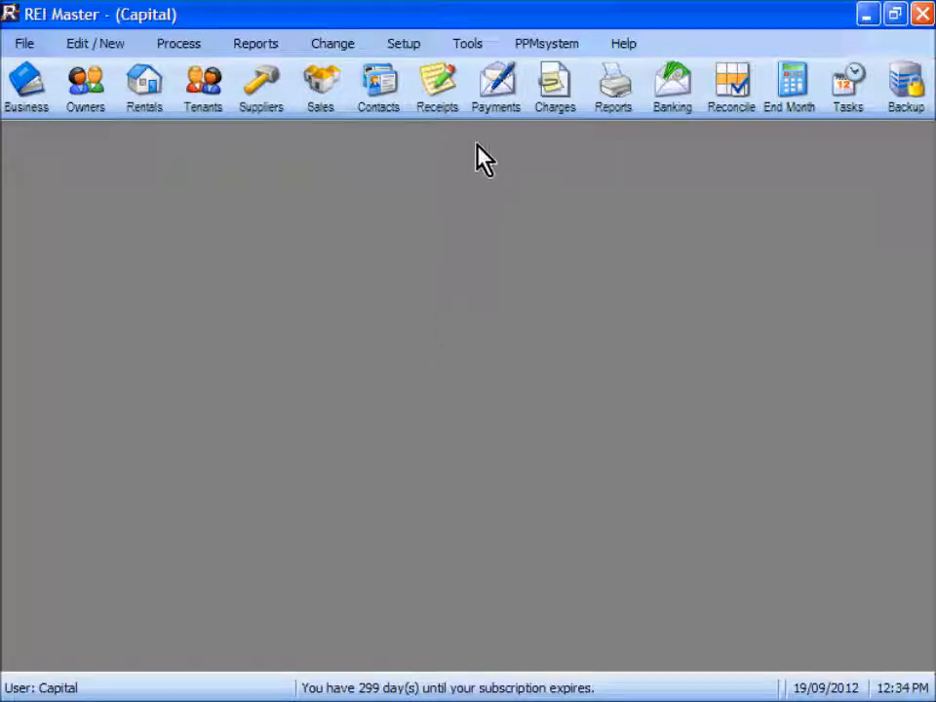
Show the current reminders and view the details of the inspection starting 02/10/2012.
{"action": "left_click", "coordinate": [473, 49]}
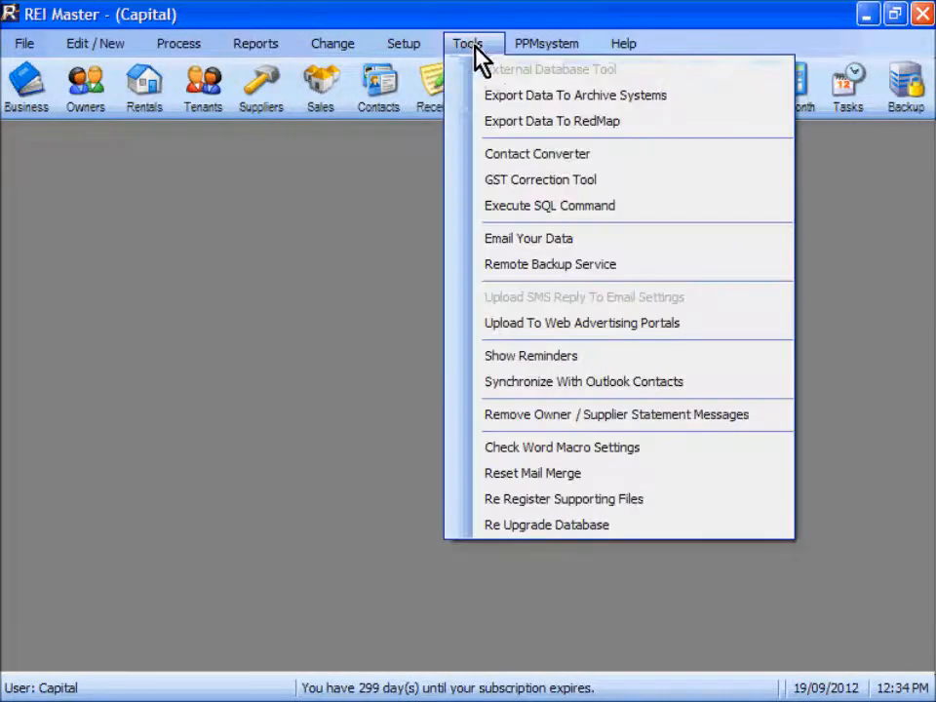
{"action": "left_click", "coordinate": [546, 357]}
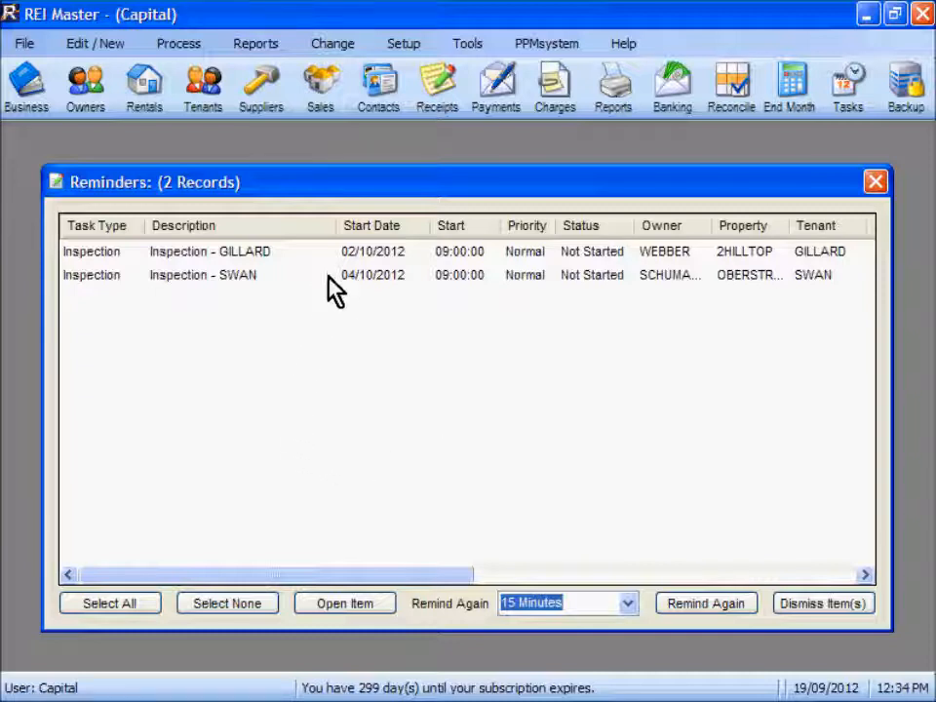
{"action": "left_click", "coordinate": [381, 251]}
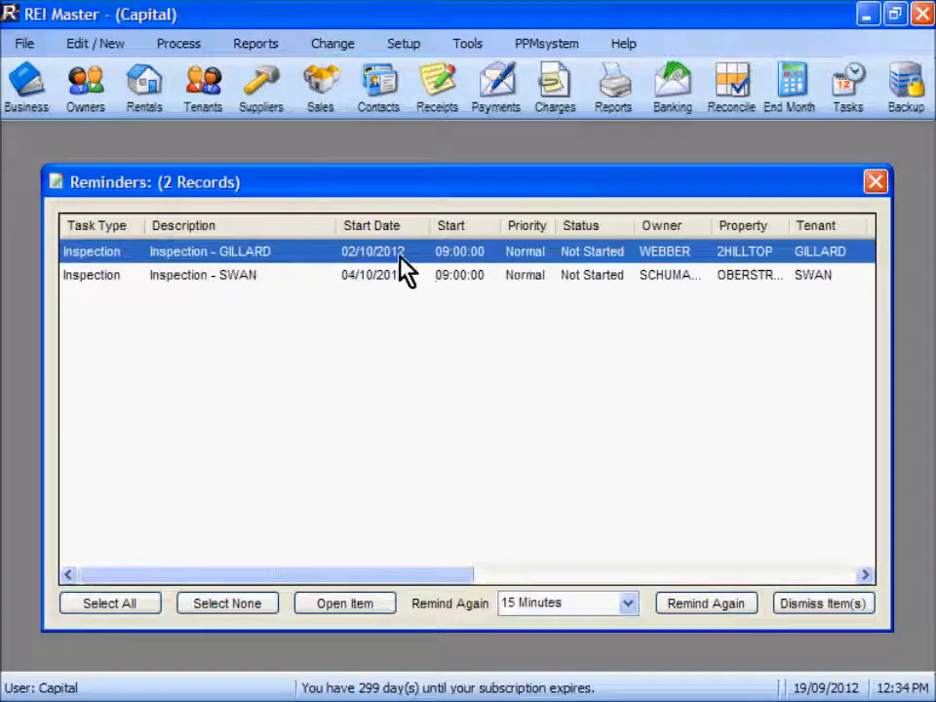
{"action": "double_click", "coordinate": [348, 251]}
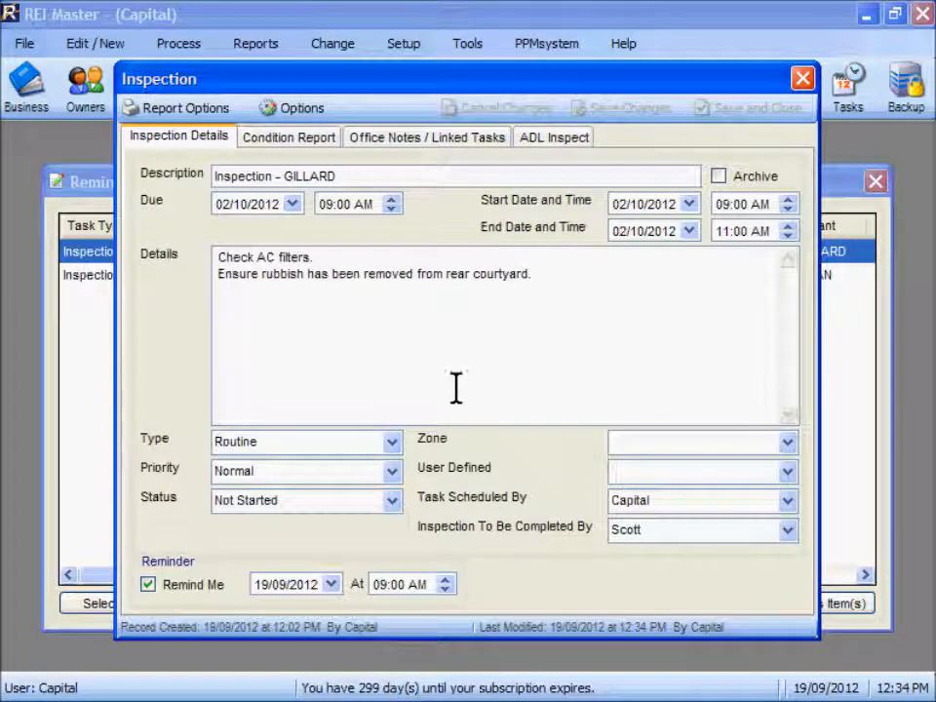
{"action": "left_click", "coordinate": [804, 81]}
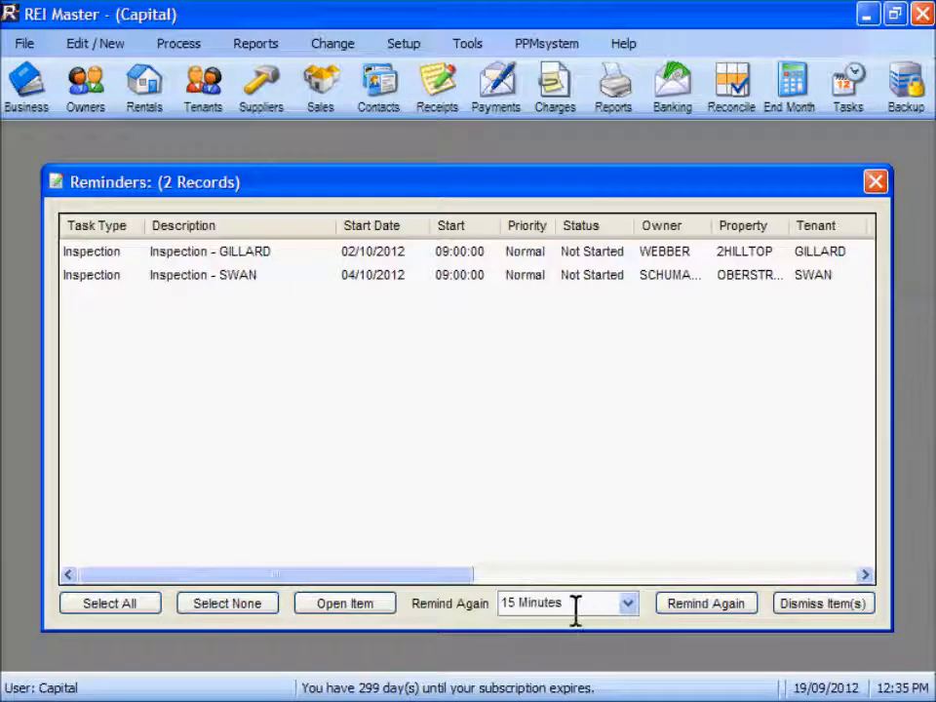
Set the 02/10/2012 inspection reminder to remind again in 5 minutes, and close the reminders list.
{"action": "left_click", "coordinate": [628, 604]}
{"action": "scroll", "coordinate": [634, 532], "scroll_direction": "up", "scroll_amount": 2}
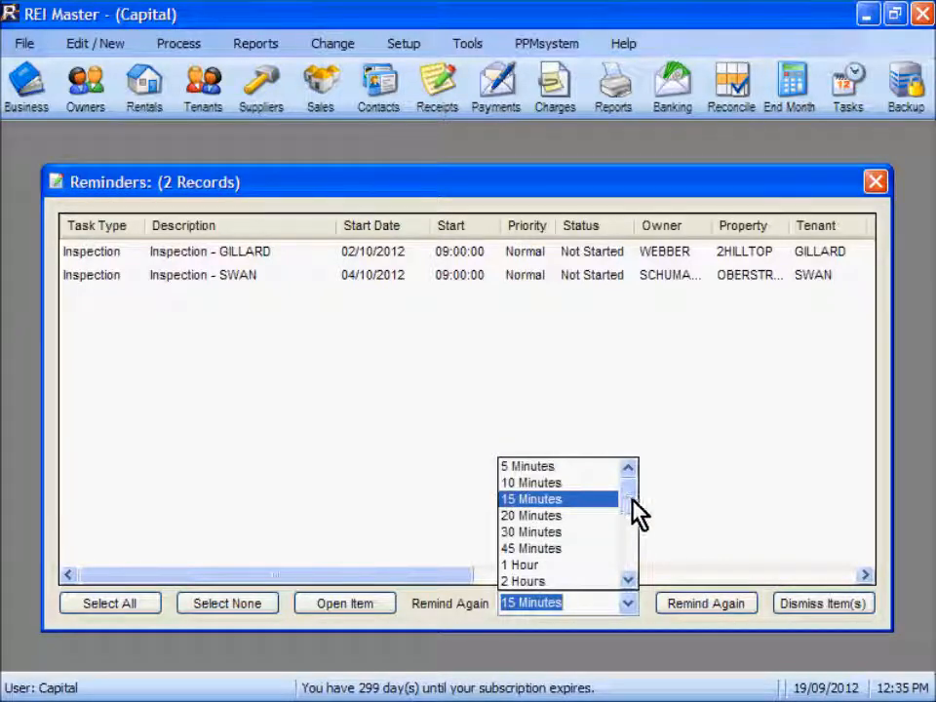
{"action": "left_click", "coordinate": [536, 469]}
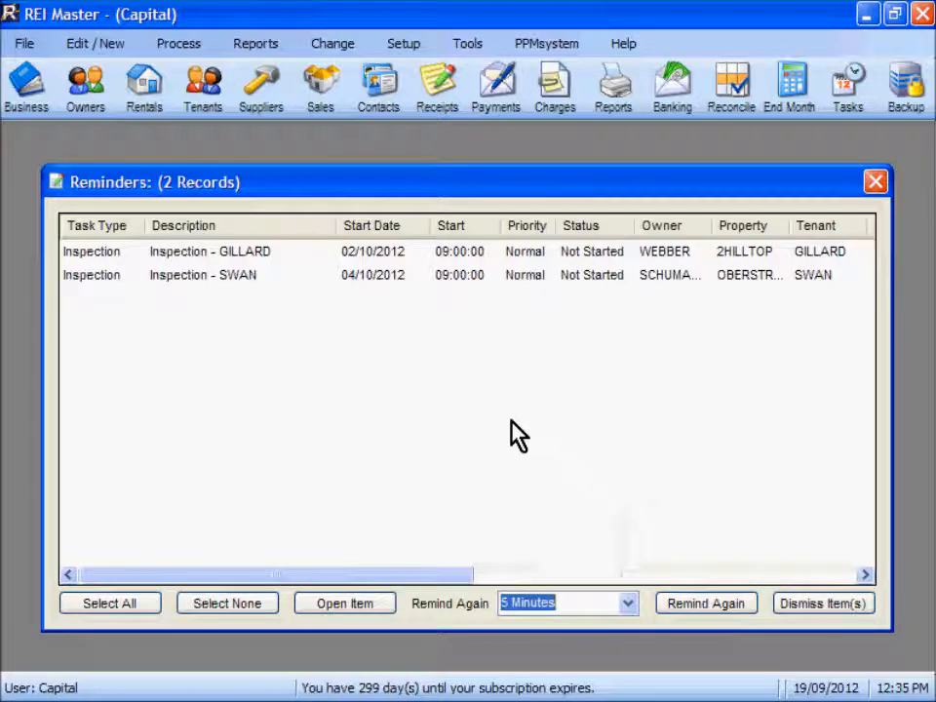
{"action": "left_click", "coordinate": [465, 254]}
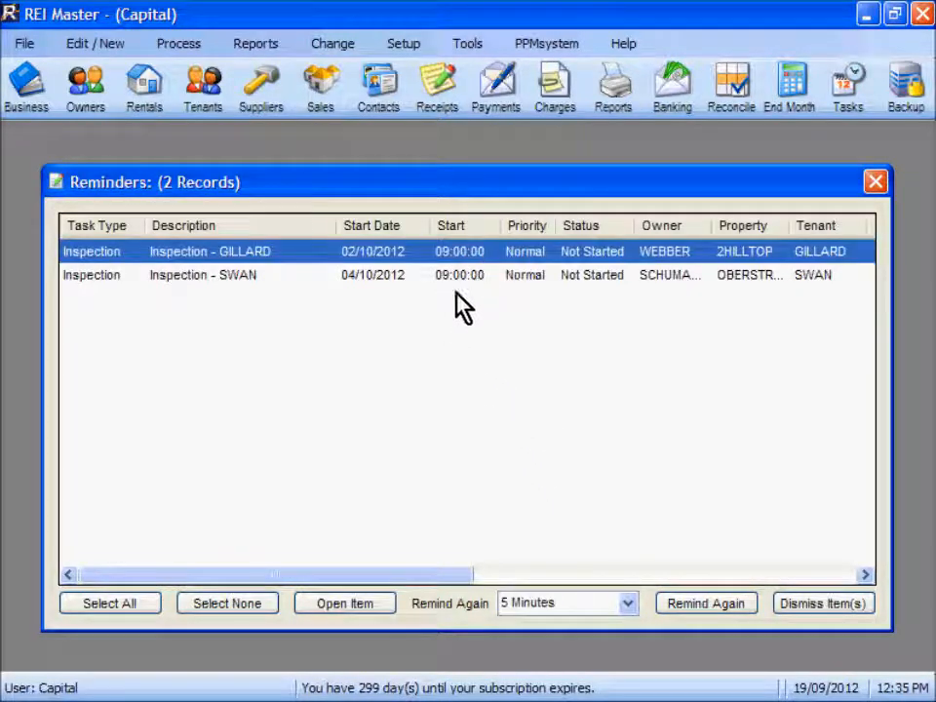
{"action": "left_click", "coordinate": [675, 608]}
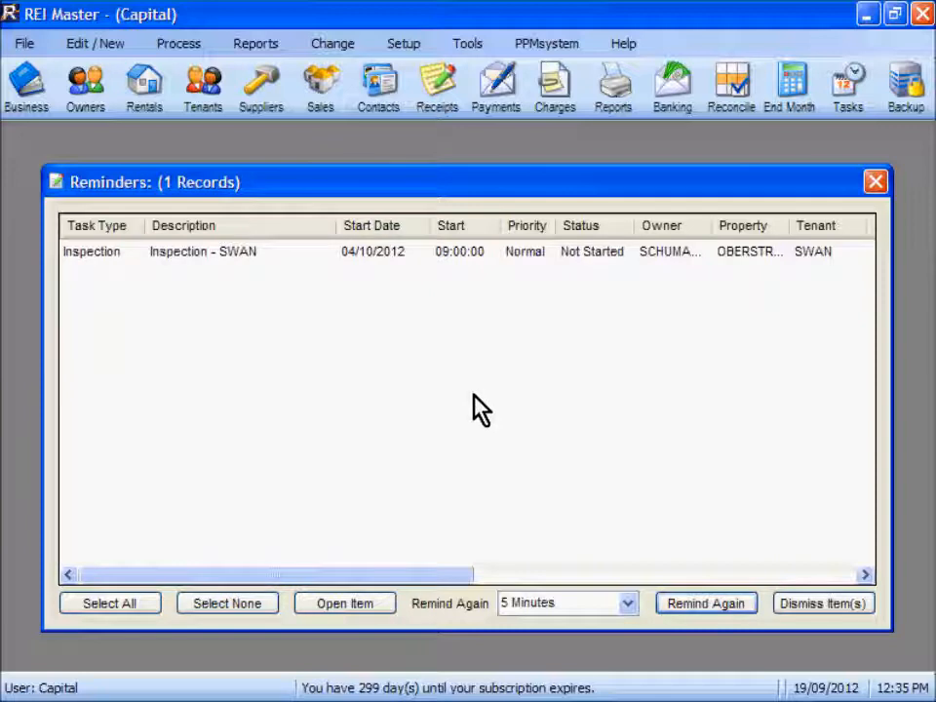
{"action": "left_click", "coordinate": [389, 251]}
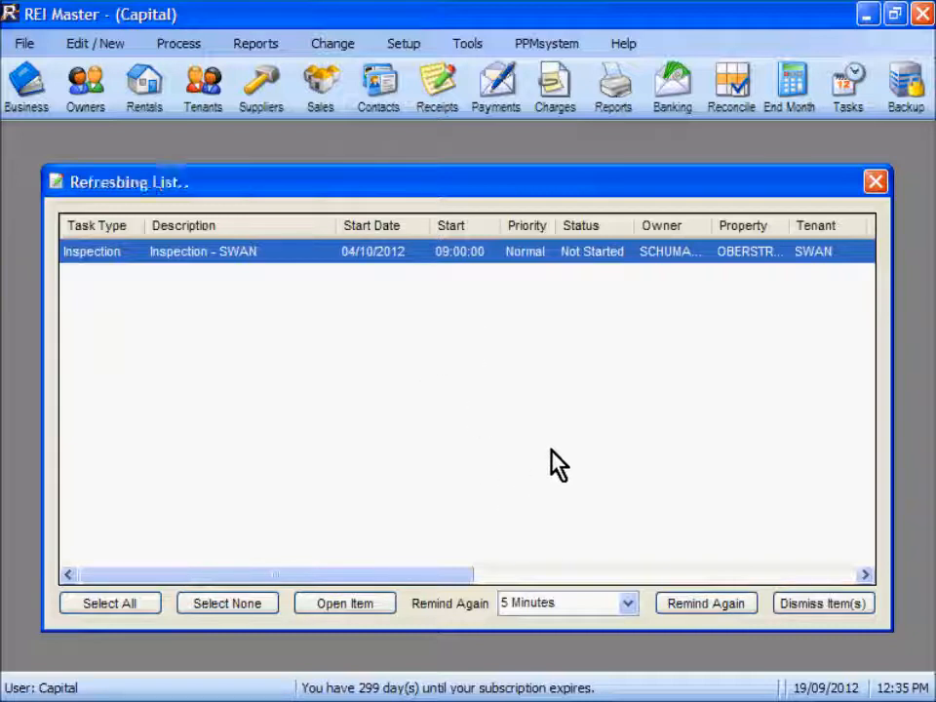
{"action": "left_click", "coordinate": [876, 182]}
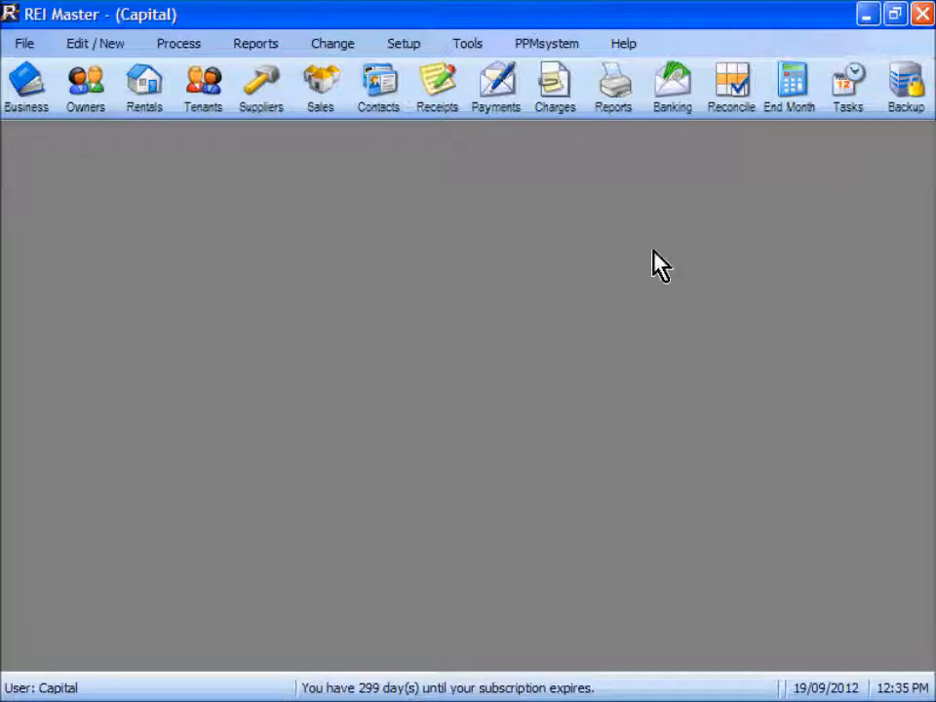